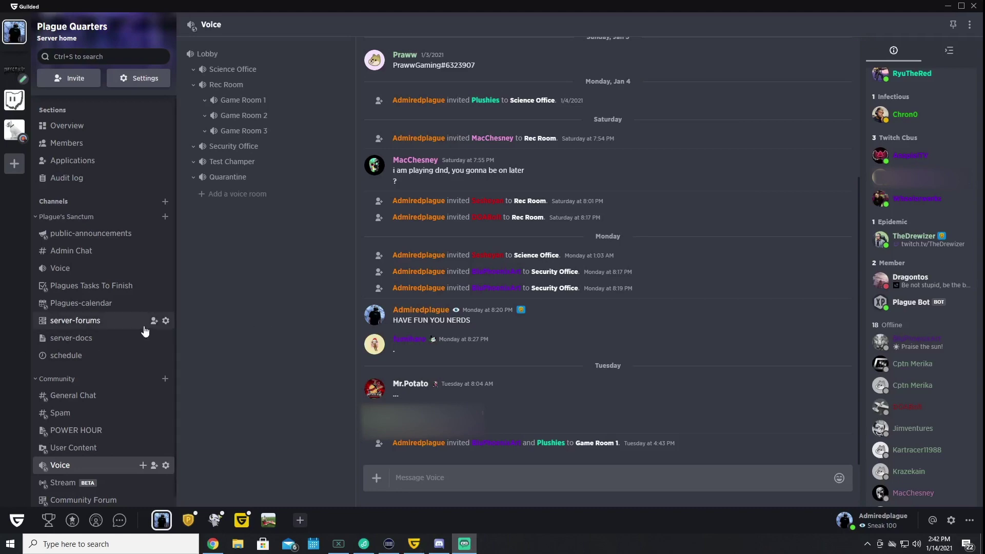
Open your Guilded account settings on the Overview page via the bottom-right gear.
scroll(384, 344, up, 5)
scroll(384, 344, down, 5)
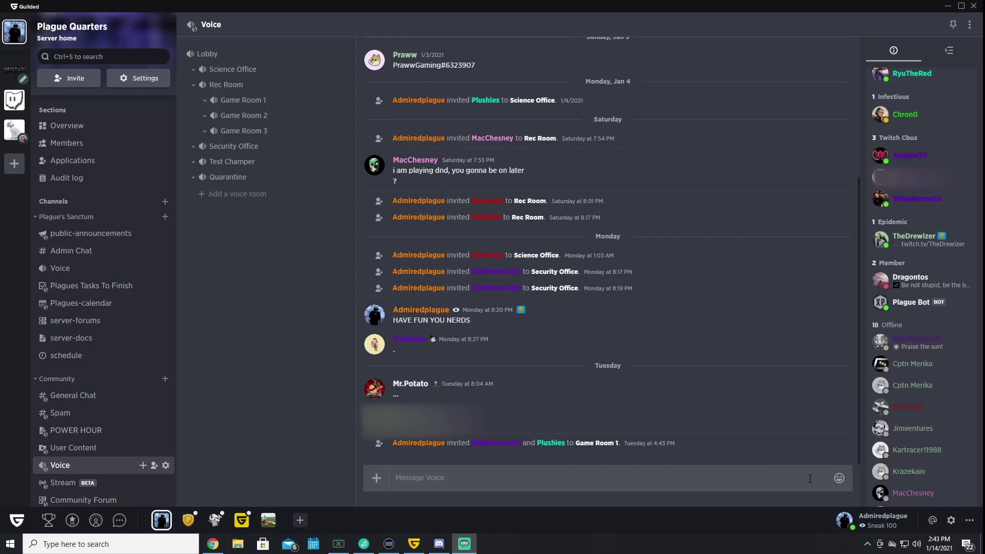
click(951, 520)
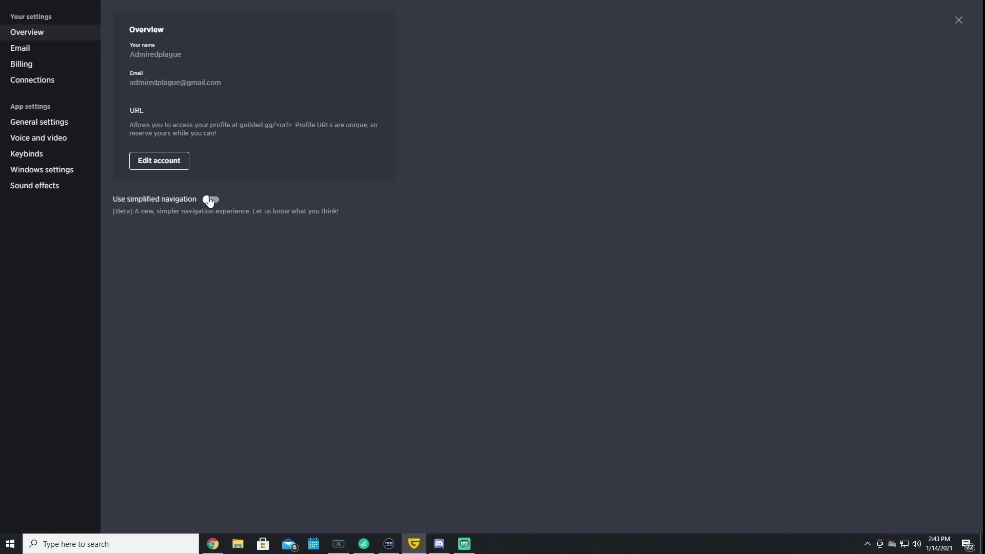
Close the account settings and start creating a new server.
click(958, 21)
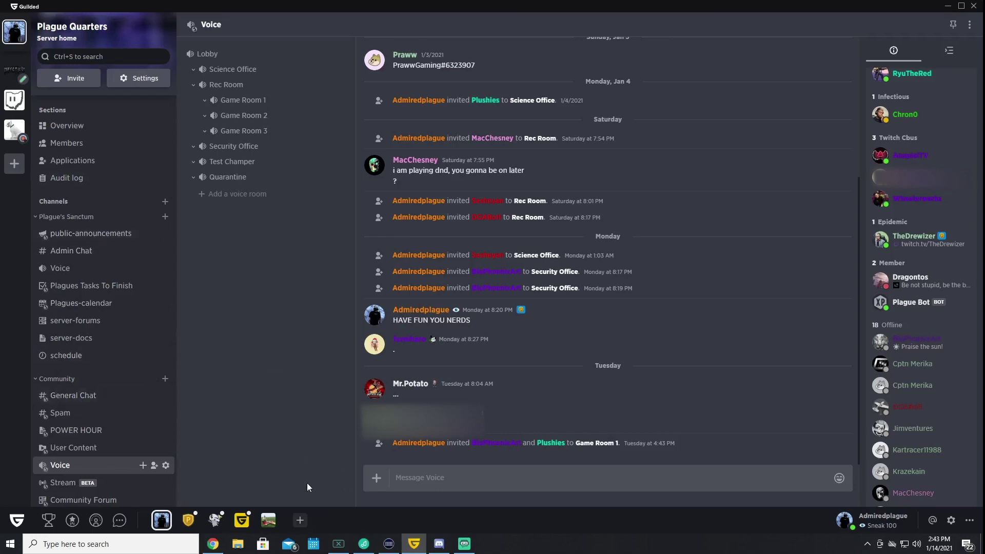
click(301, 521)
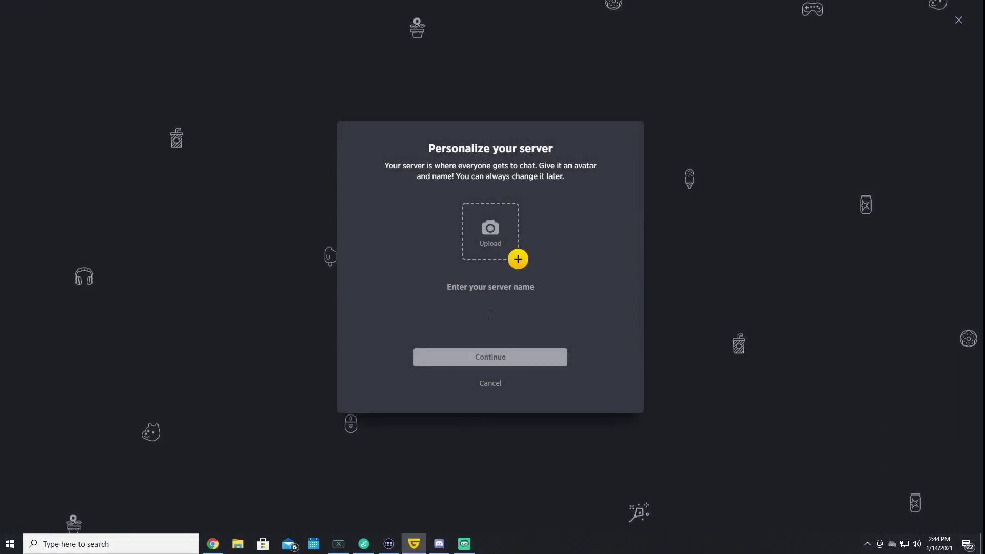
Name the new server TestingPlague and continue.
text(Test)
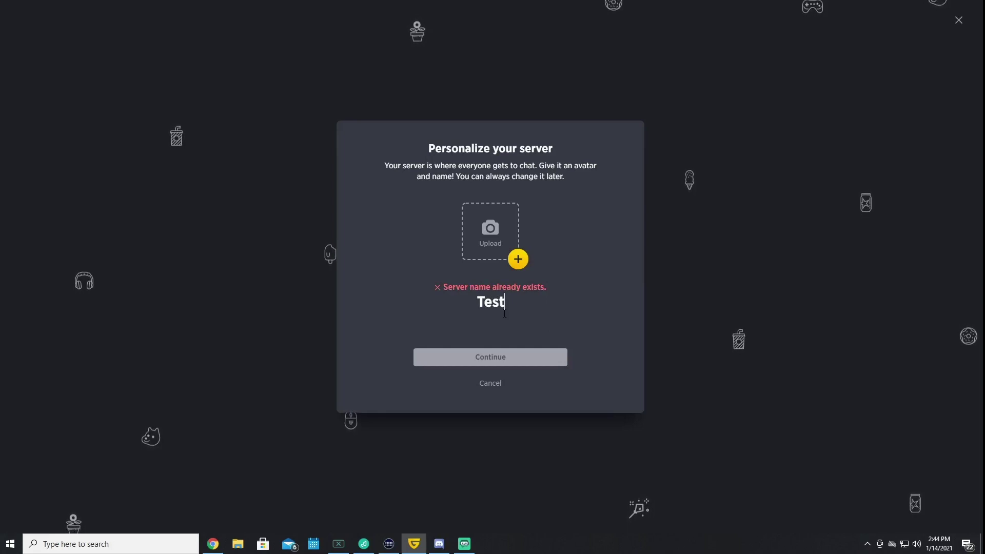
text(3)
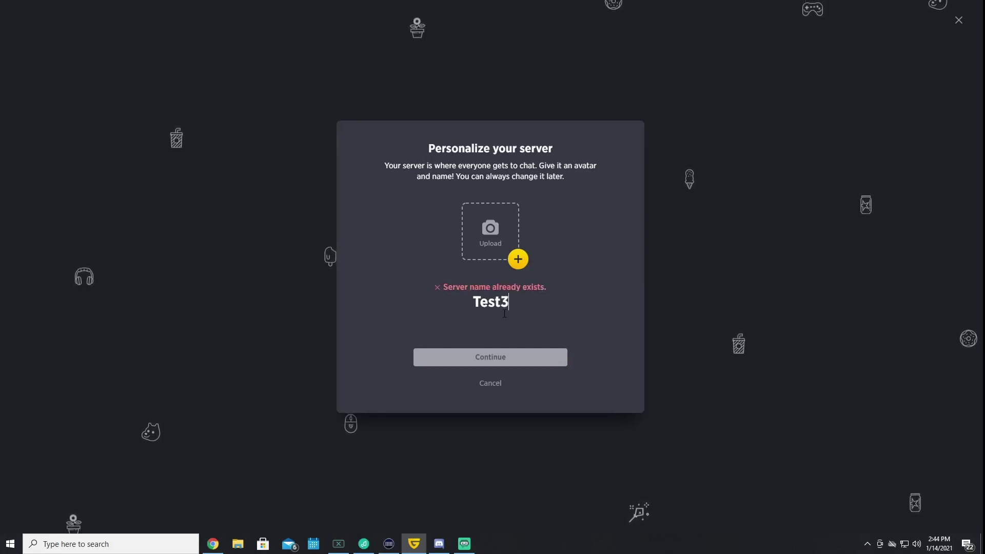
key(BackSpace)
text(ingPlague)
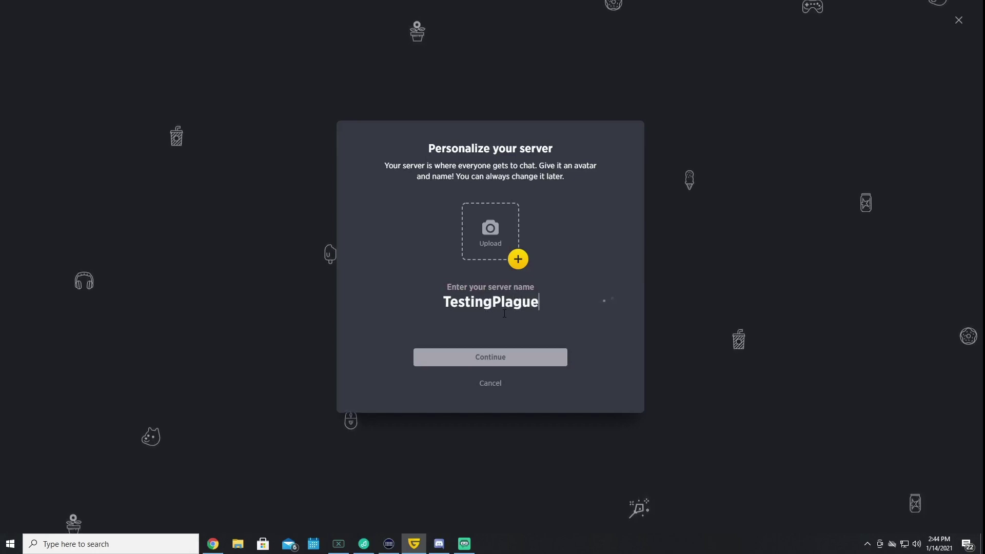
click(489, 358)
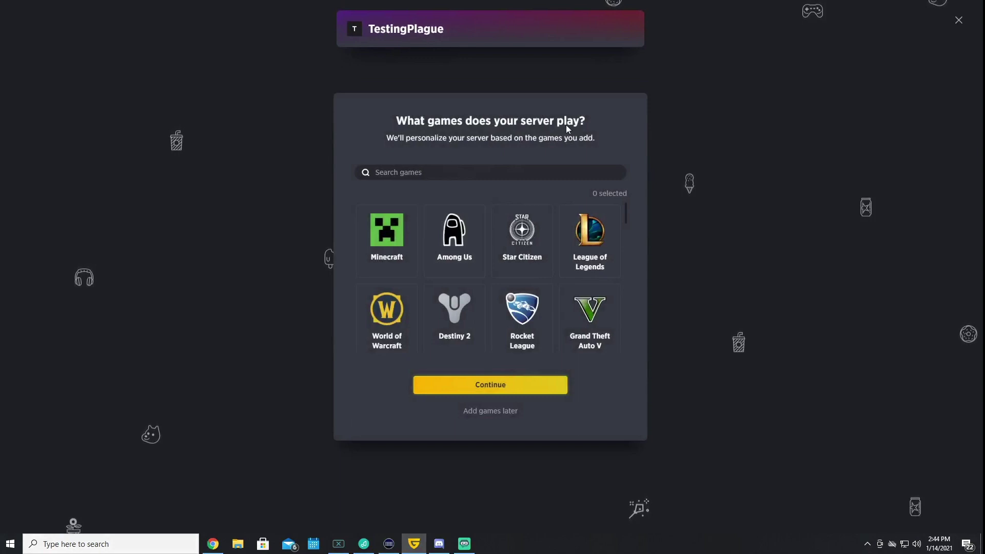
Skip games and app import, copy the invite link, and enter TestingPlague.
scroll(414, 346, down, 8)
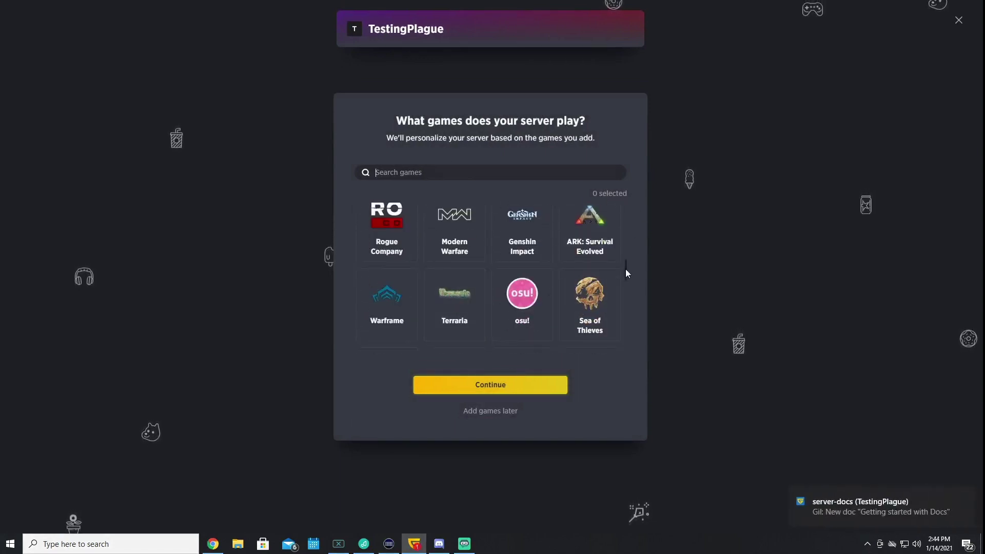
drag(626, 269, 627, 281)
scroll(627, 285, down, 1)
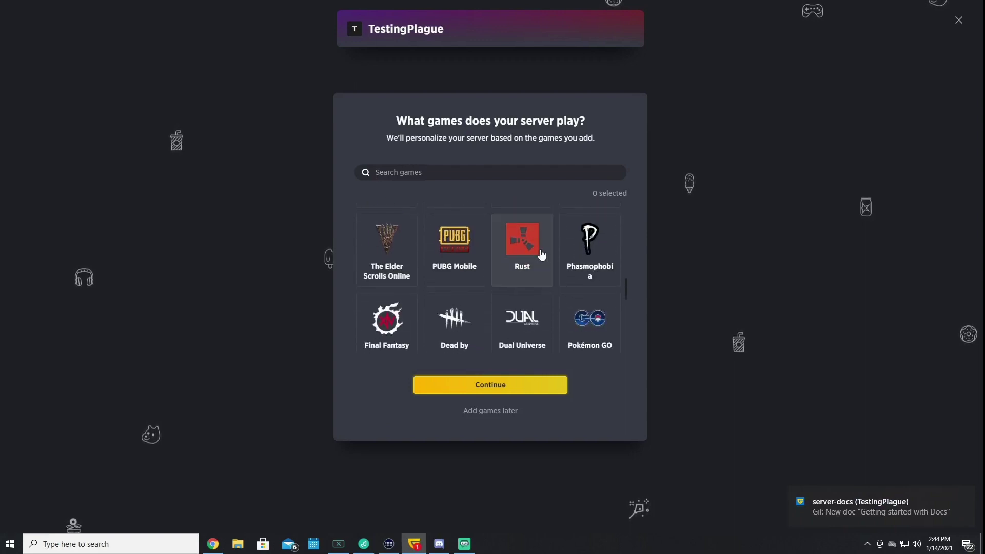
drag(626, 283, 627, 205)
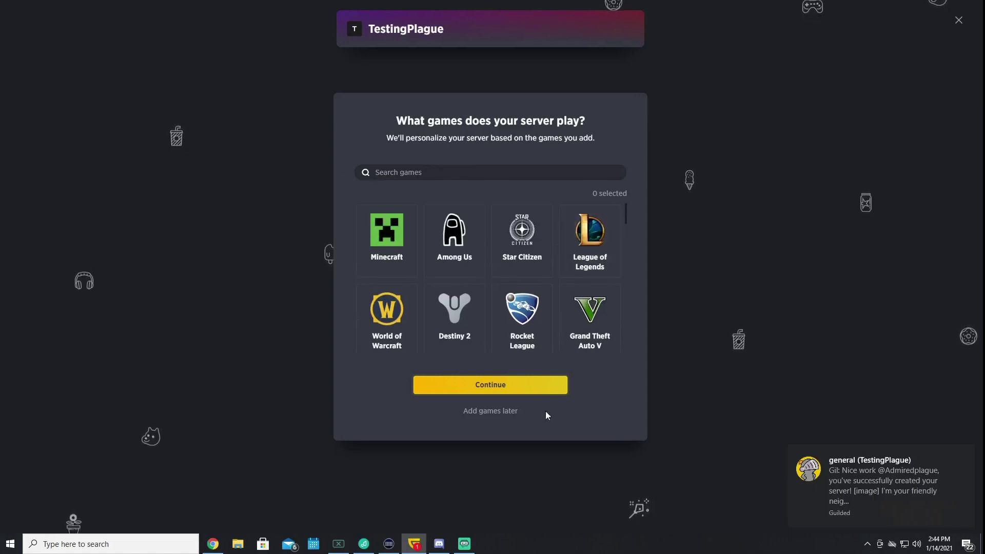
click(503, 412)
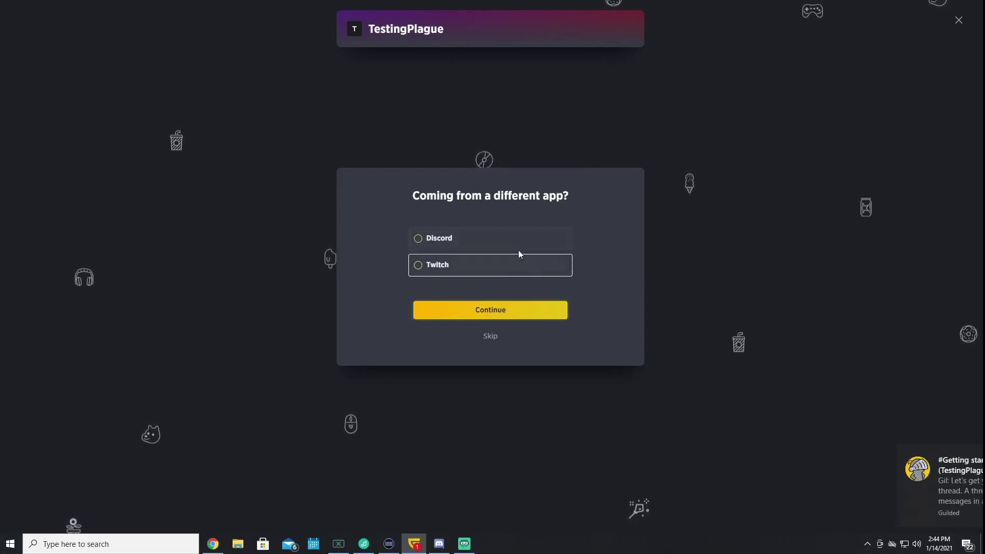
click(485, 338)
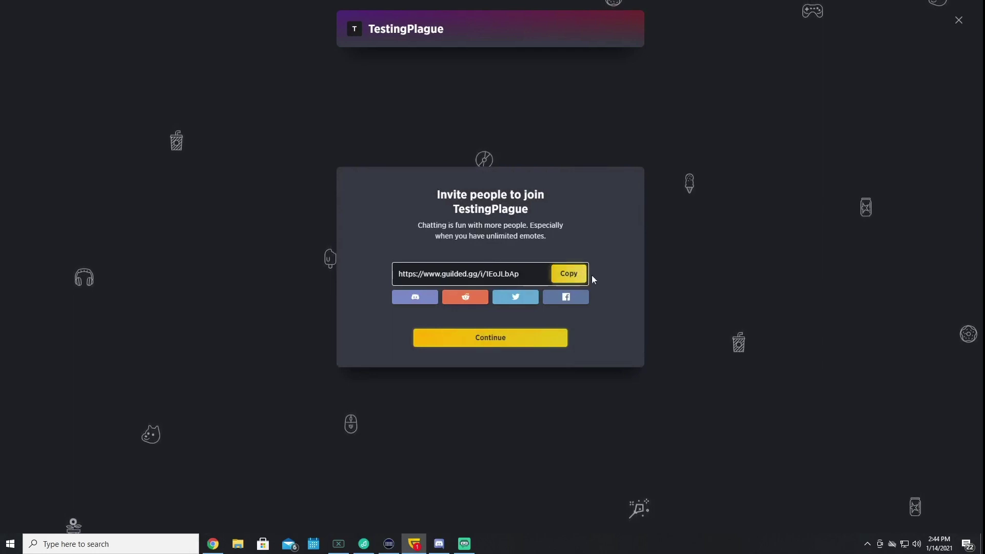
click(580, 274)
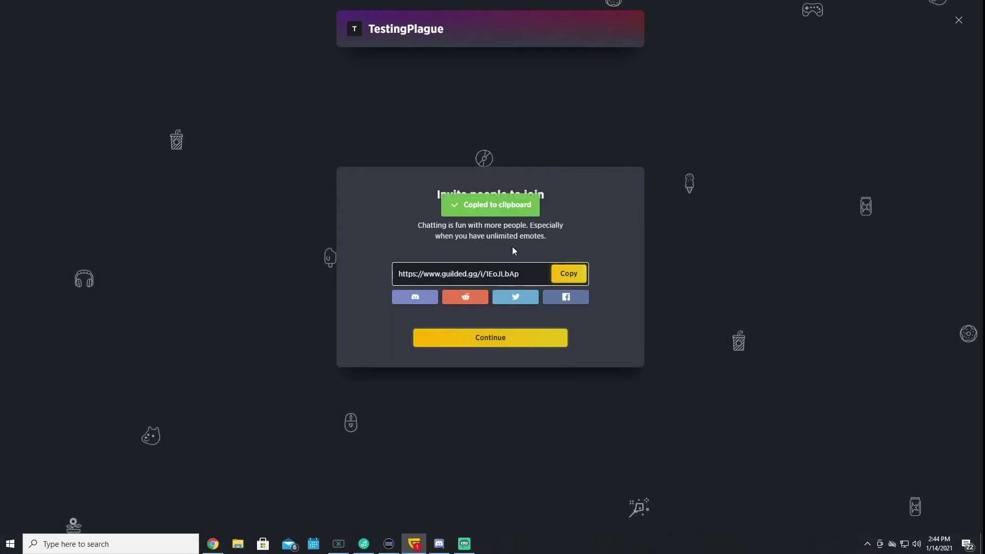
click(502, 339)
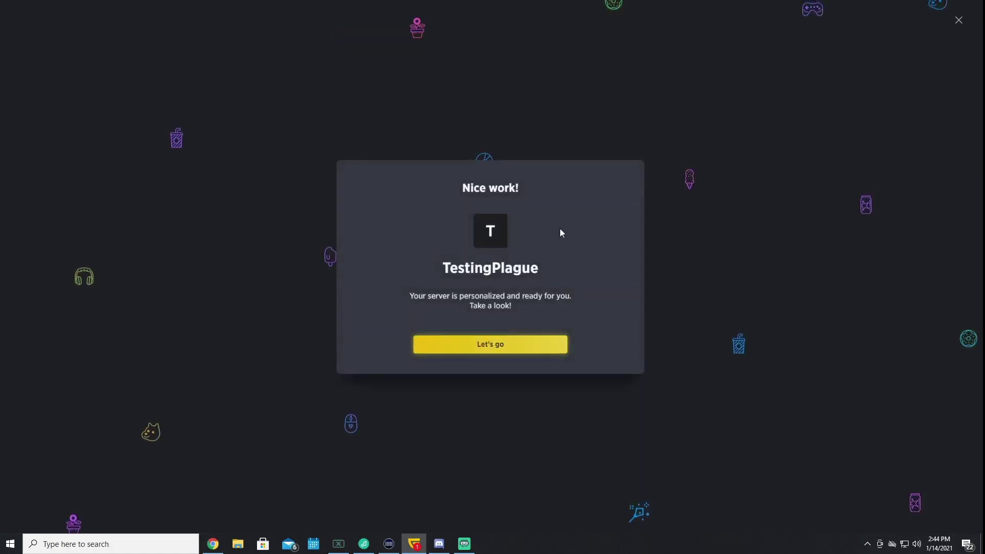
click(472, 346)
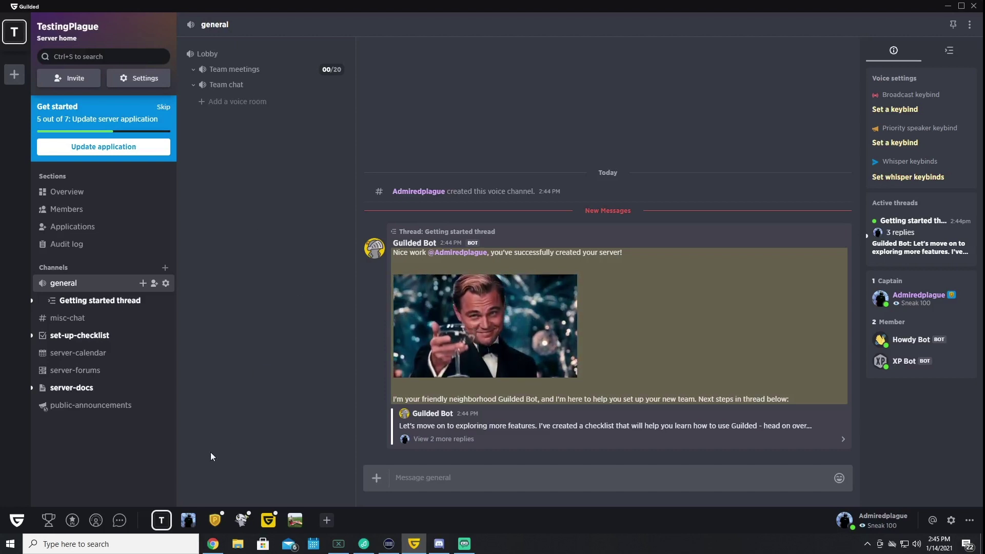
Bring up the options menu for the TestingPlague server icon.
right_click(162, 521)
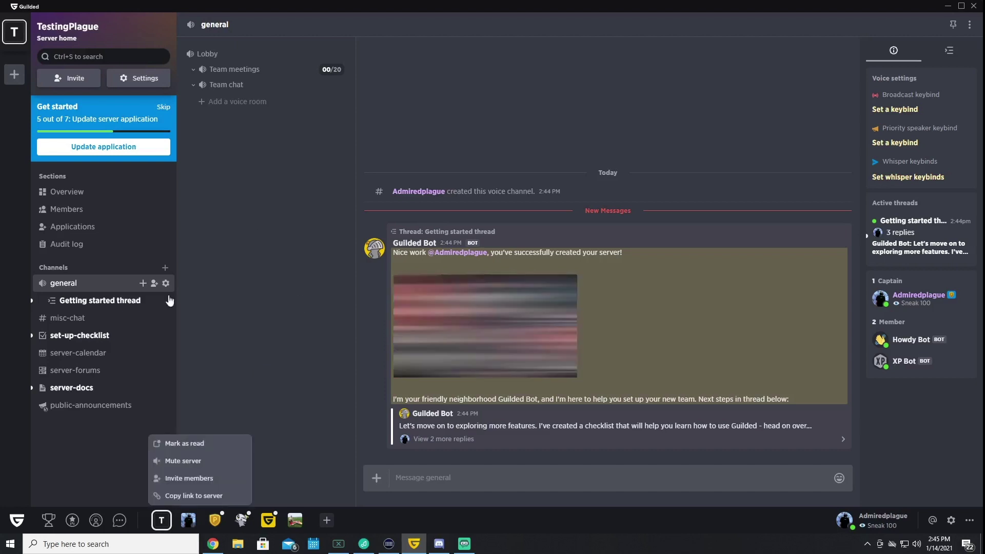
Disband TestingPlague from its server settings, confirming with 'Disband server'.
click(115, 85)
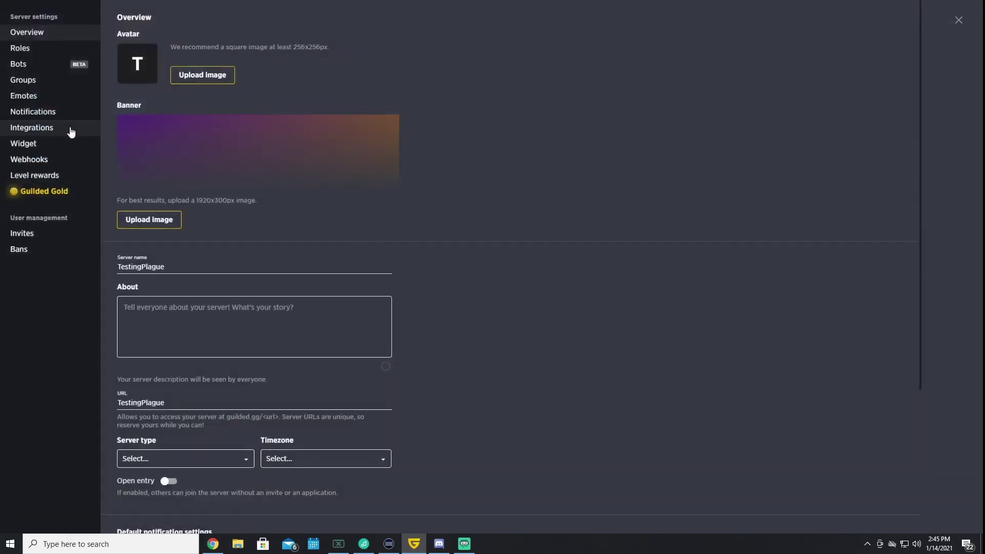
scroll(317, 278, down, 4)
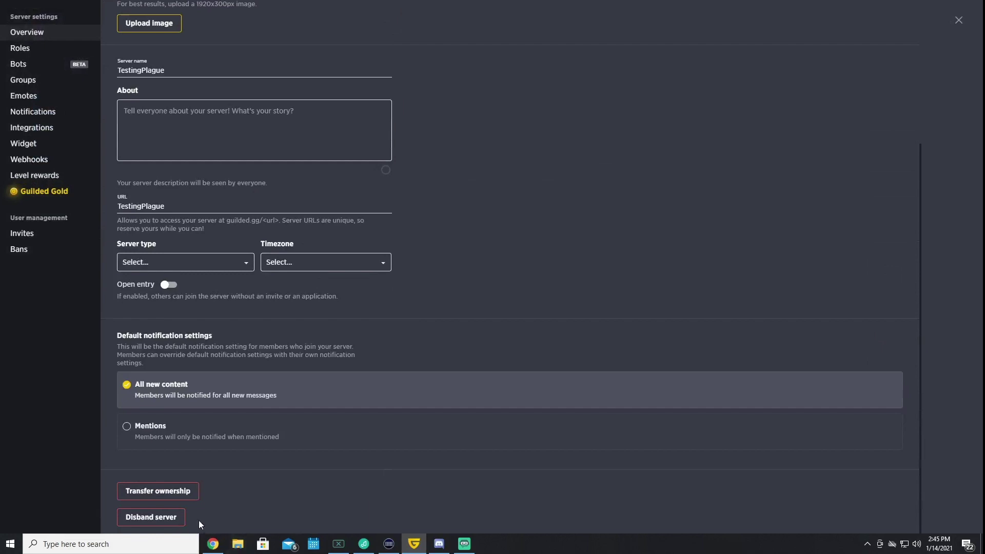
click(169, 522)
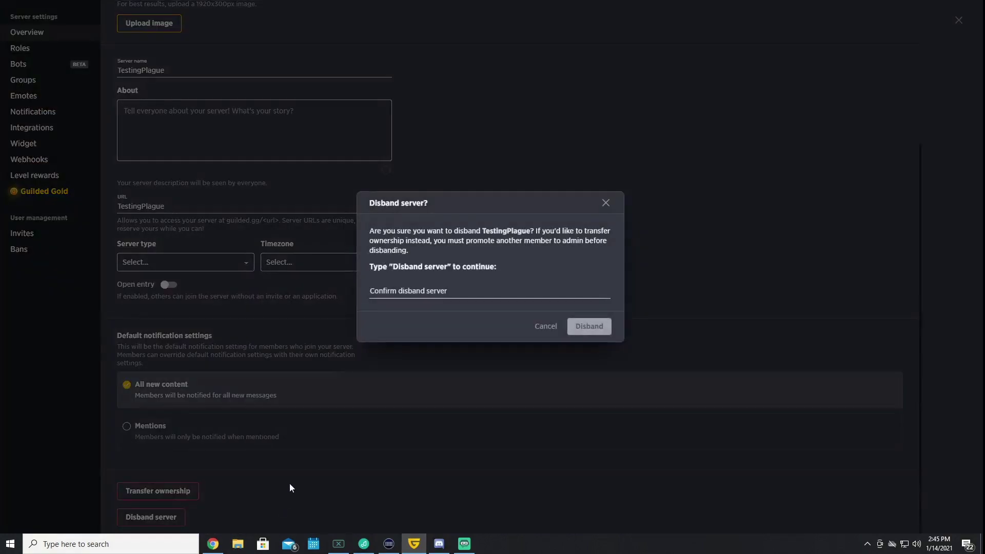
click(446, 295)
text(Disband server)
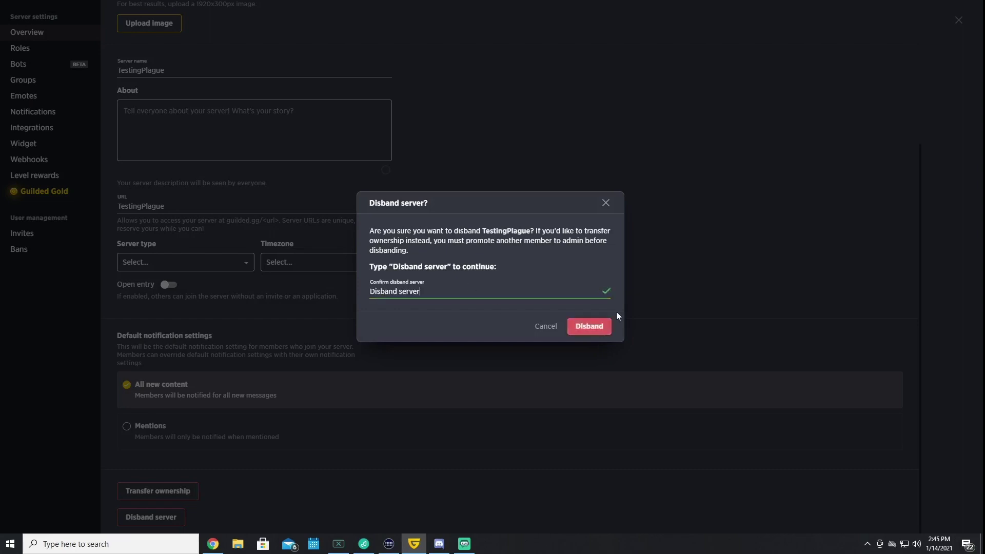
click(591, 326)
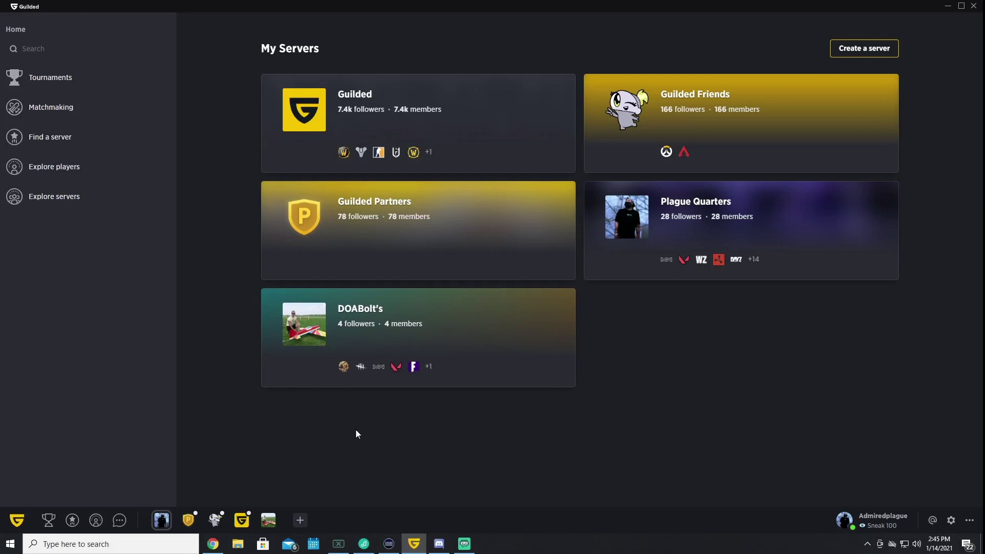
Create another server named 'Plague Testing 2'.
click(300, 521)
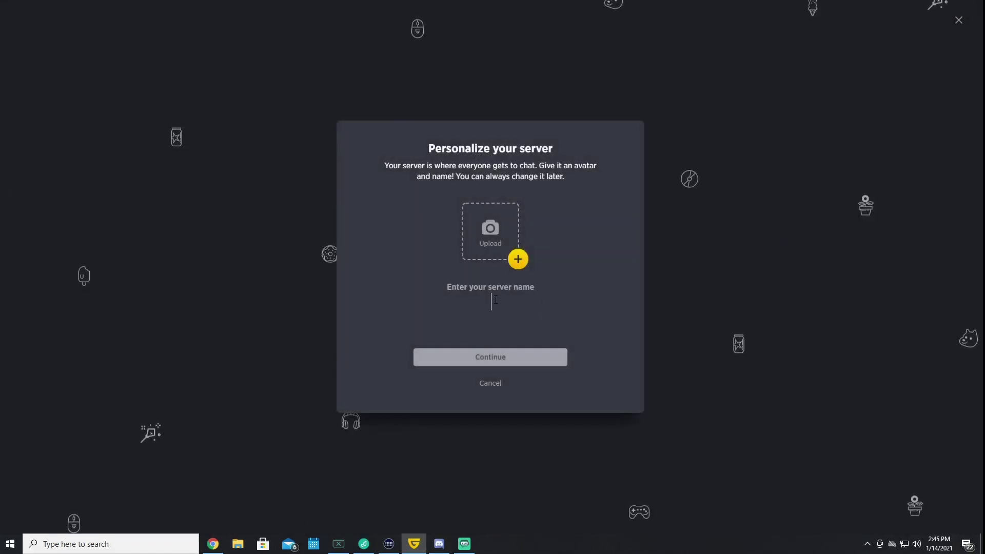
text(%Te)
key(BackSpace)
key(BackSpace)
key(BackSpace)
text(Plague )
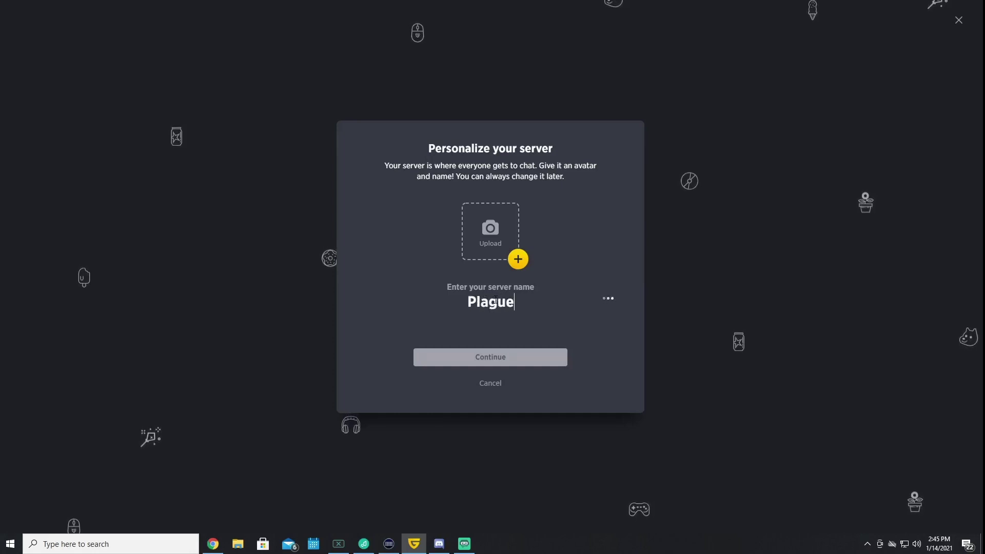
text(Testiong)
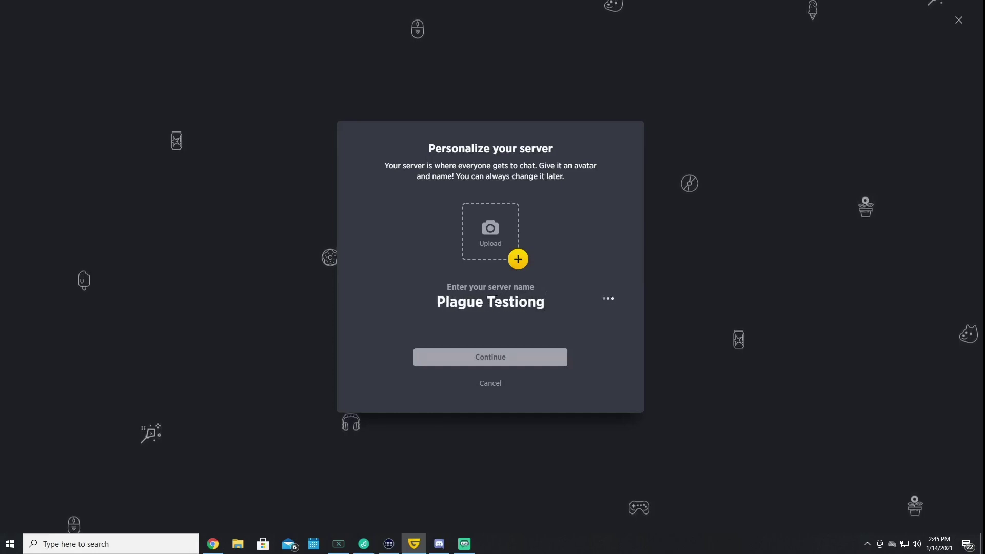
key(BackSpace)
key(BackSpace)
key(BackSpace)
text(ng 2)
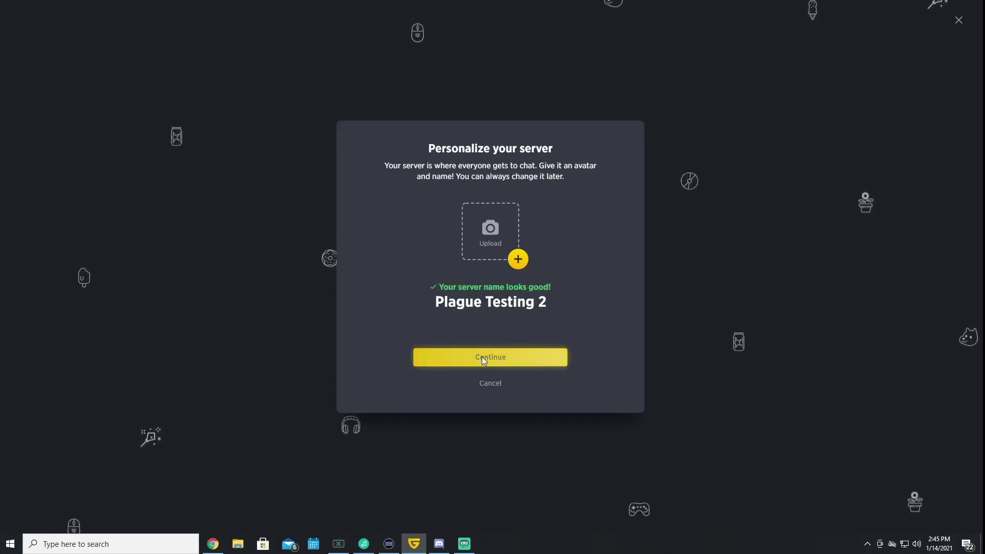
click(526, 357)
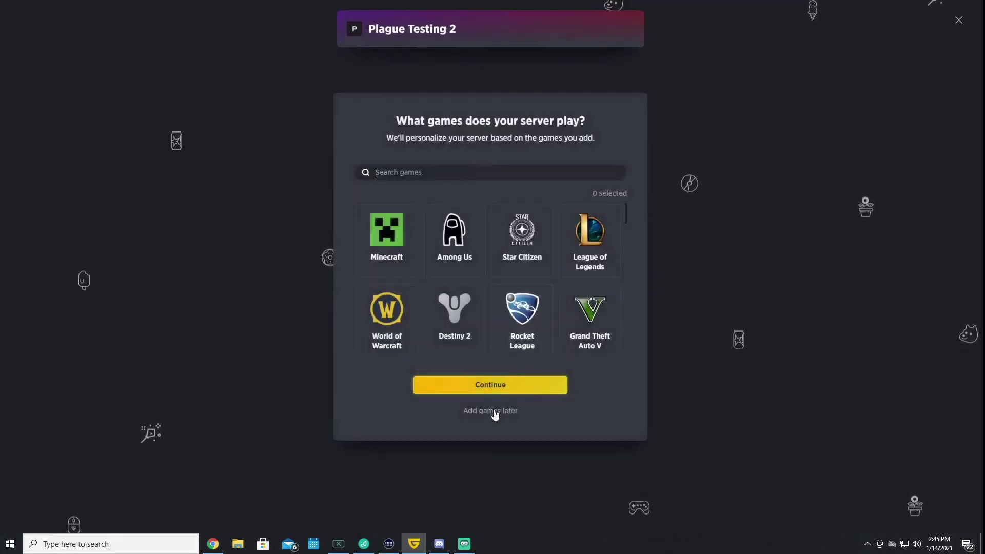
Skip games, mark the server as coming from Discord, and bring up Discord.
click(494, 412)
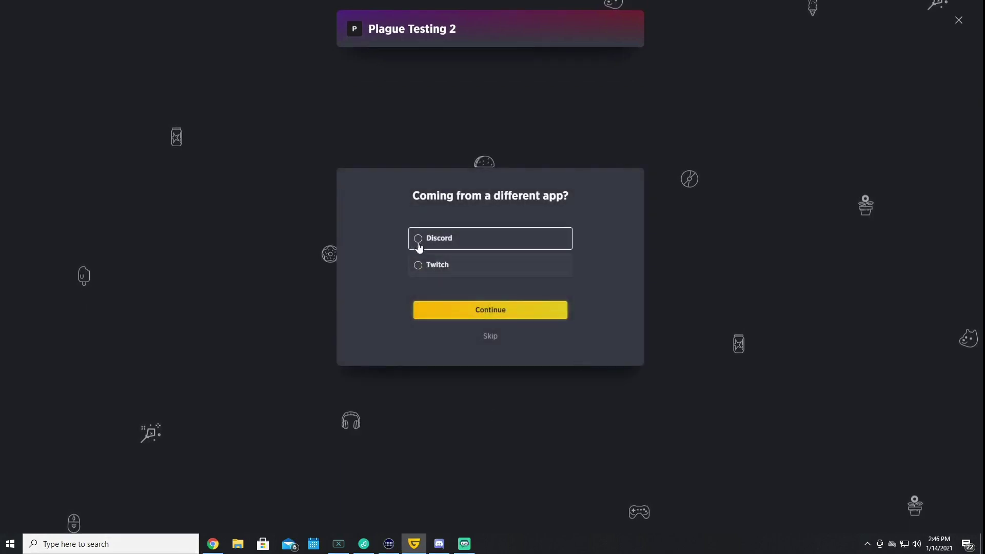
click(416, 242)
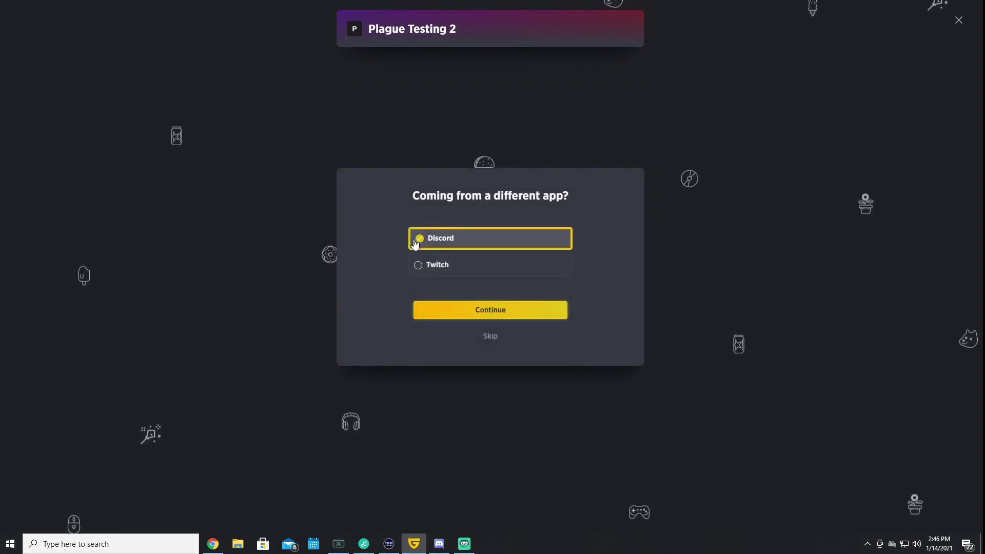
click(477, 314)
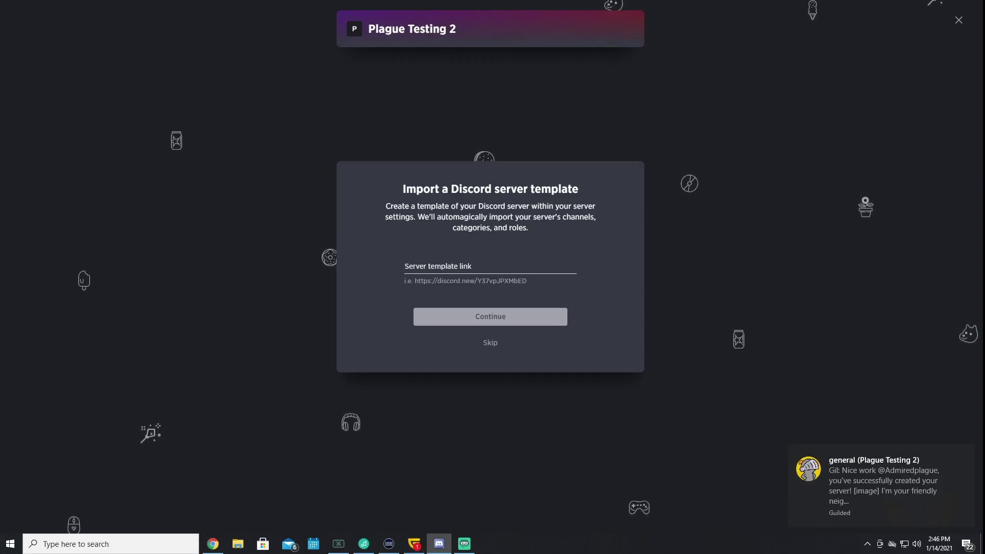
mouse_move(984, 41)
mouse_down()
mouse_move(353, 177)
mouse_move(411, 5)
mouse_up()
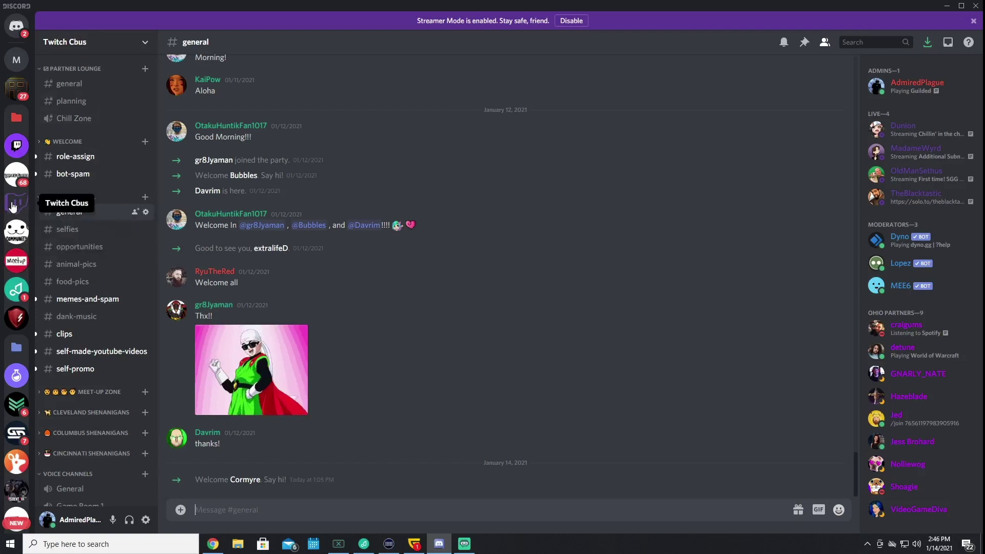
Copy the Twitch Cbus server's template link from Server Template settings, then return to Guilded.
right_click(13, 205)
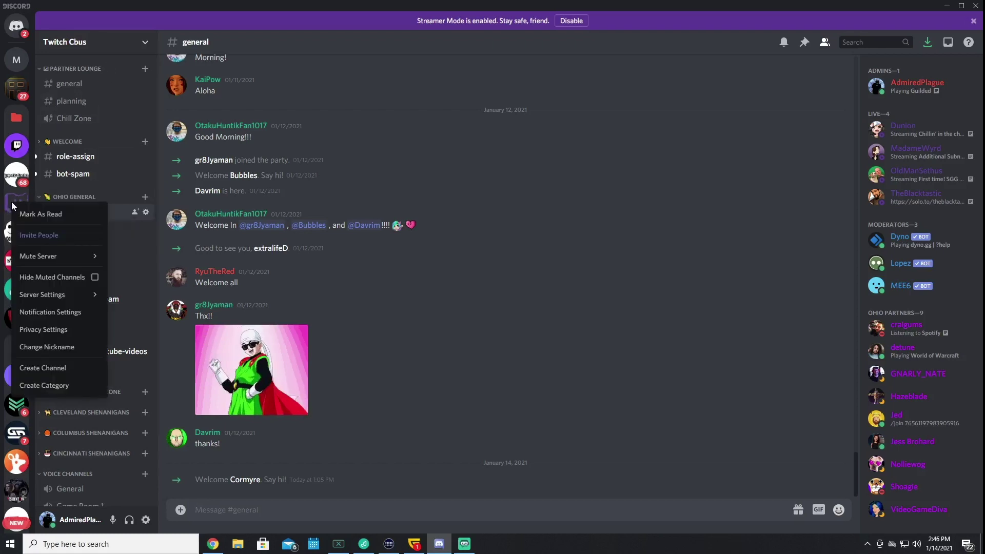
mouse_move(77, 296)
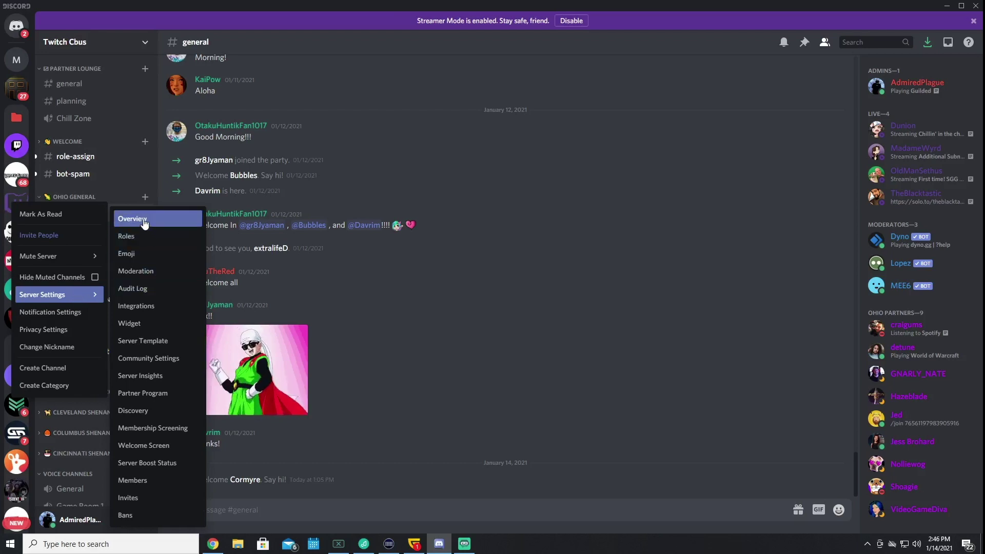
click(171, 347)
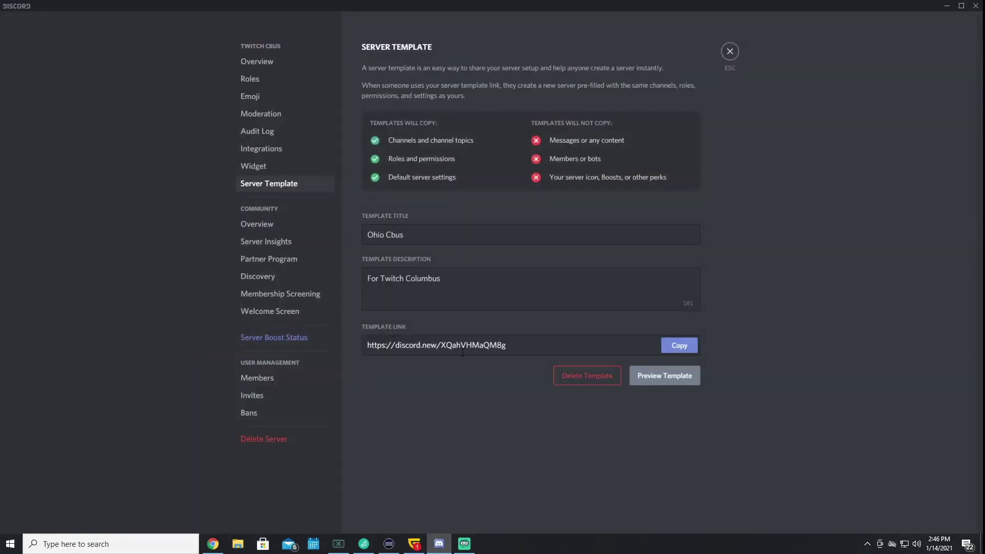
click(671, 353)
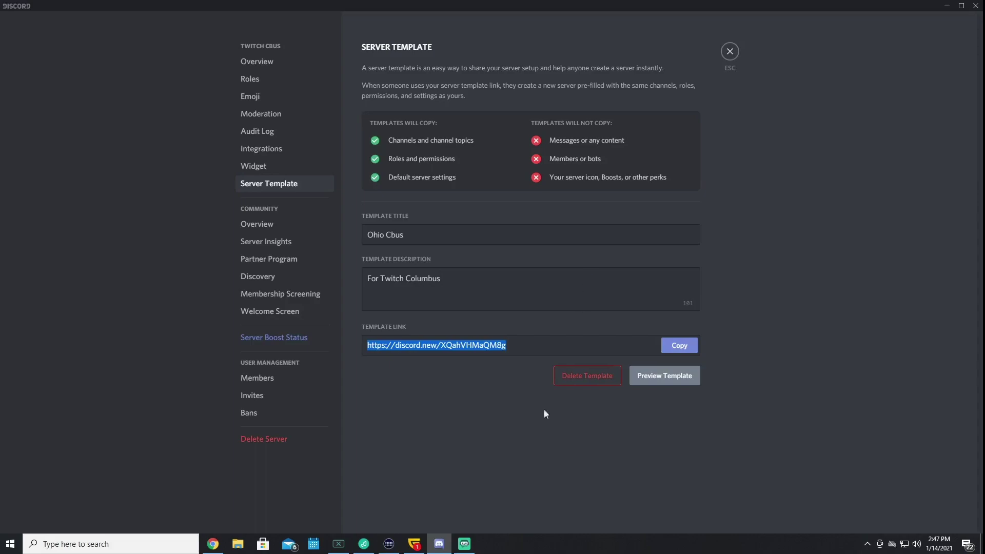
click(414, 544)
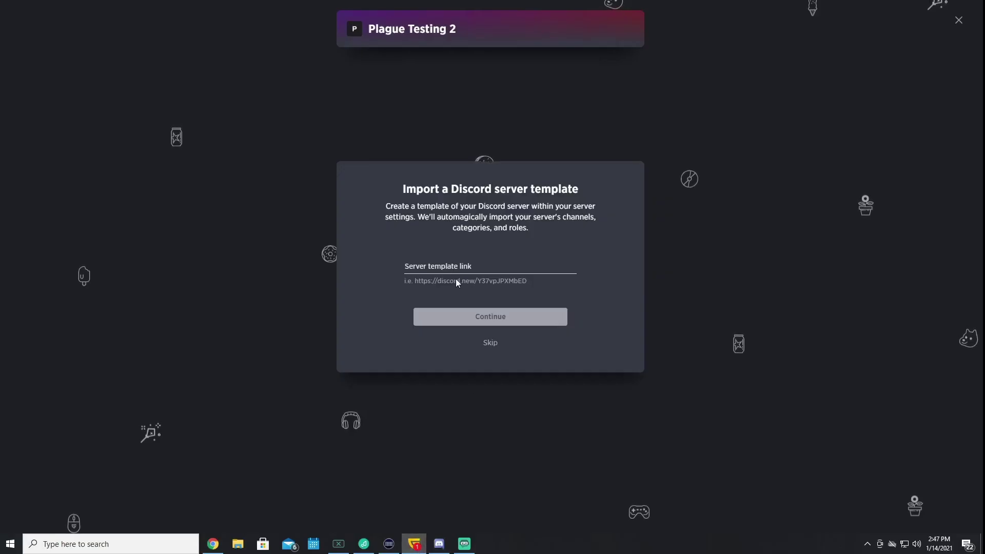
Paste the Discord template link, import it, and continue past the summary and invite screens.
click(474, 266)
key(ctrl+v)
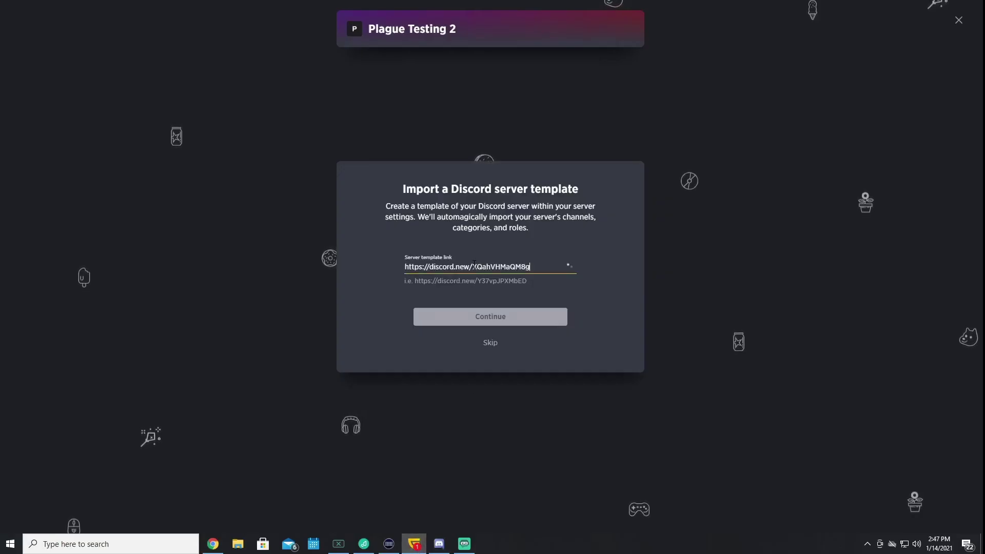
click(501, 315)
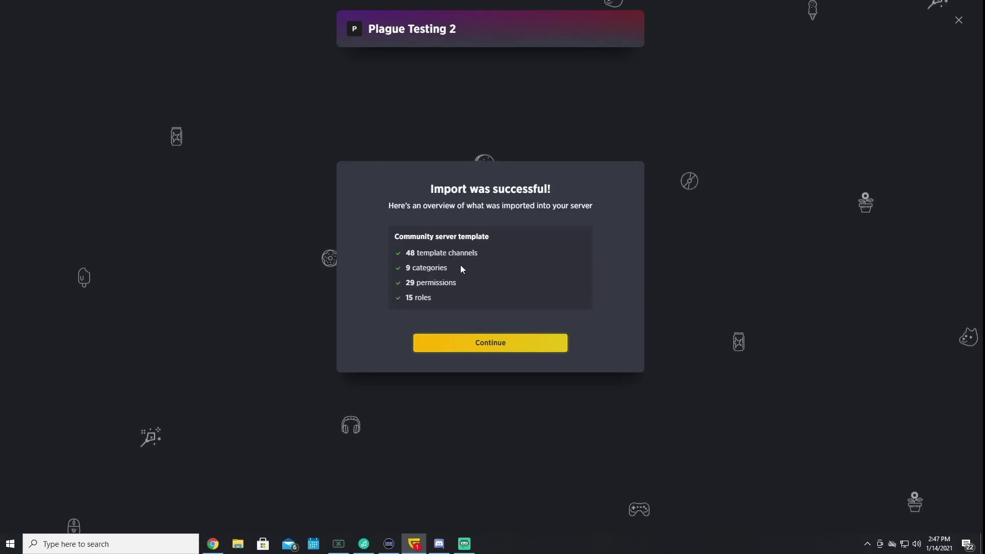
click(487, 345)
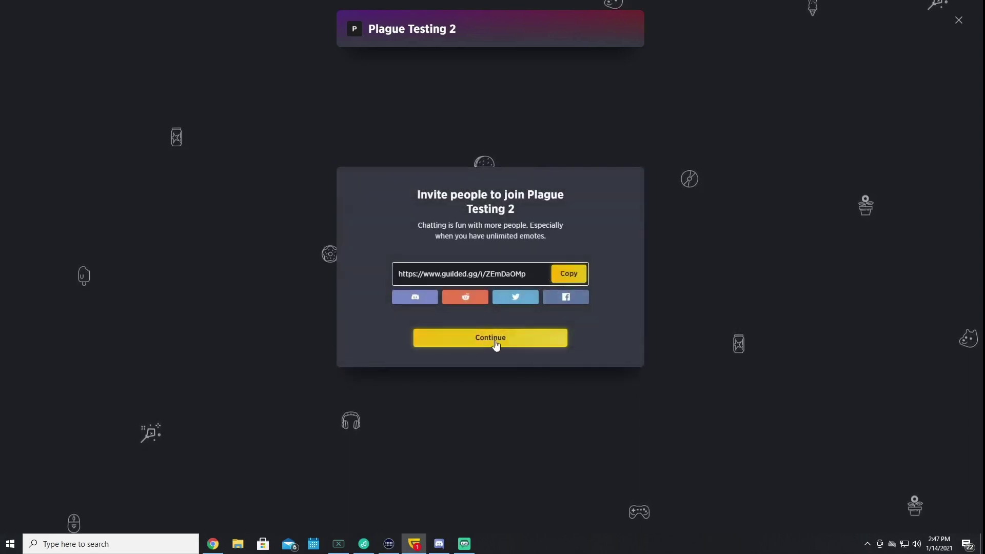
click(496, 346)
Open Plague Testing 2 and scroll through the imported categories like Welcome and Dev Lounge.
click(503, 346)
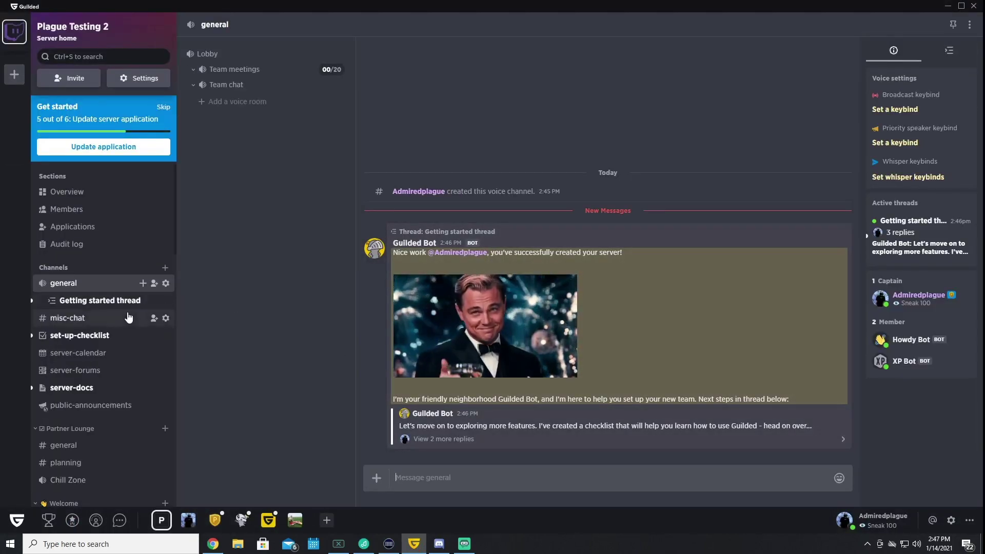
scroll(128, 318, down, 6)
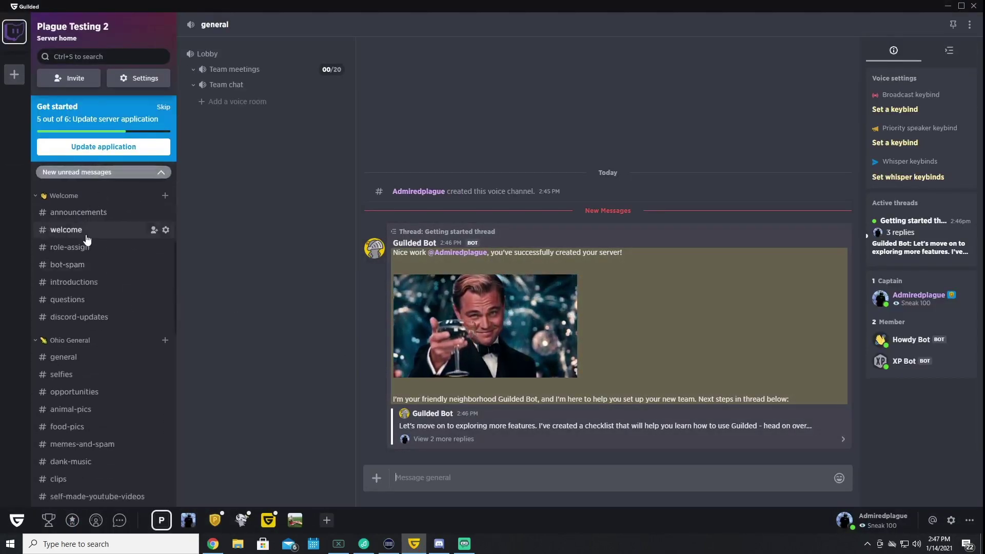
scroll(62, 308, down, 2)
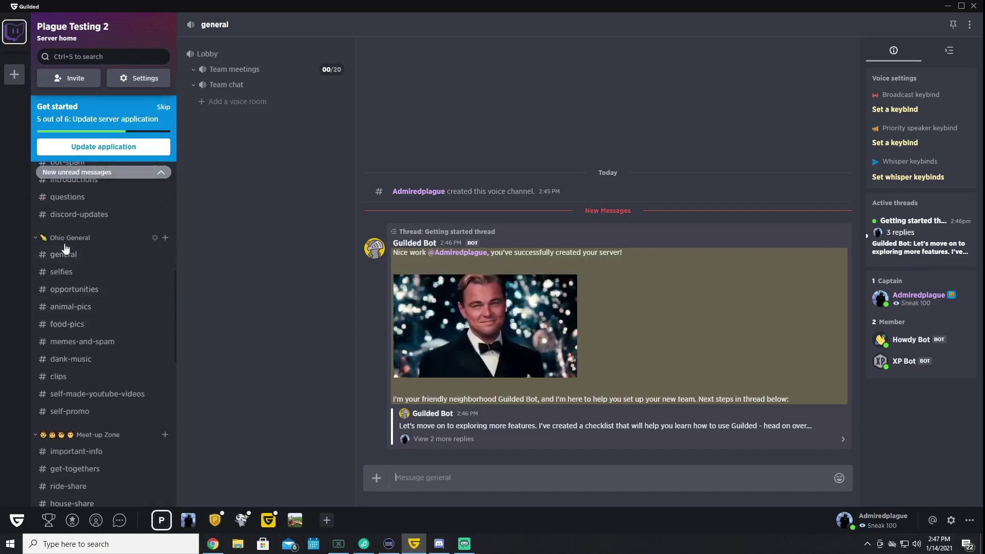
scroll(97, 385, down, 5)
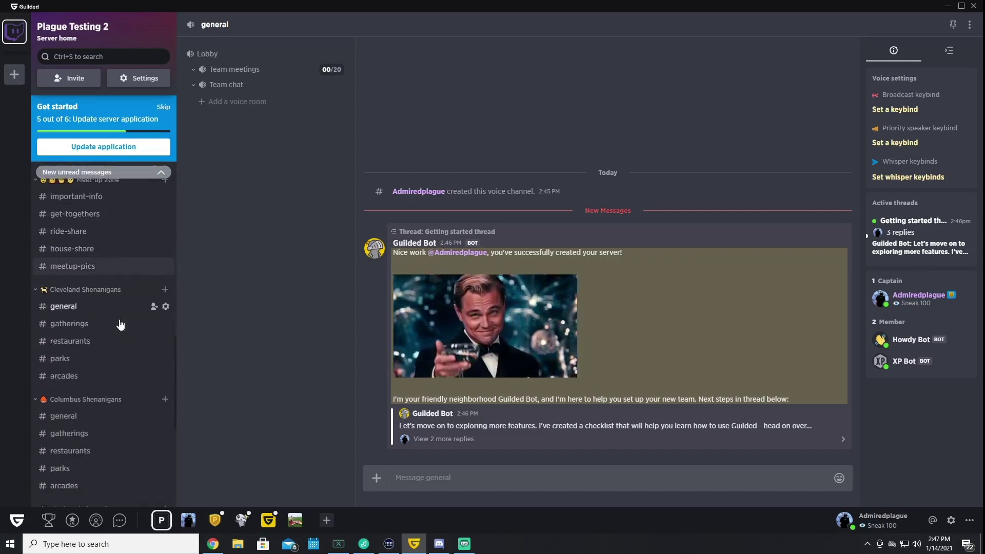
scroll(77, 349, down, 5)
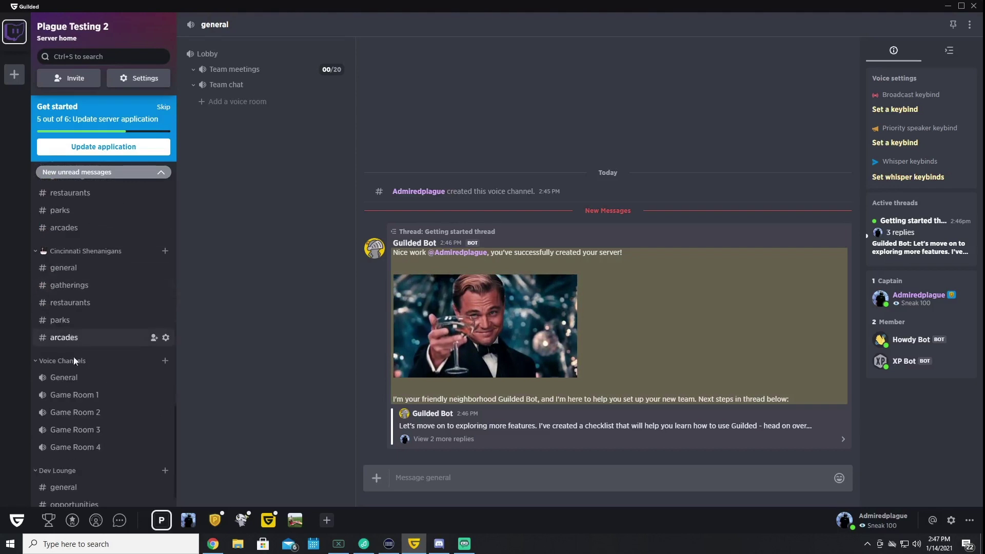
scroll(80, 328, down, 1)
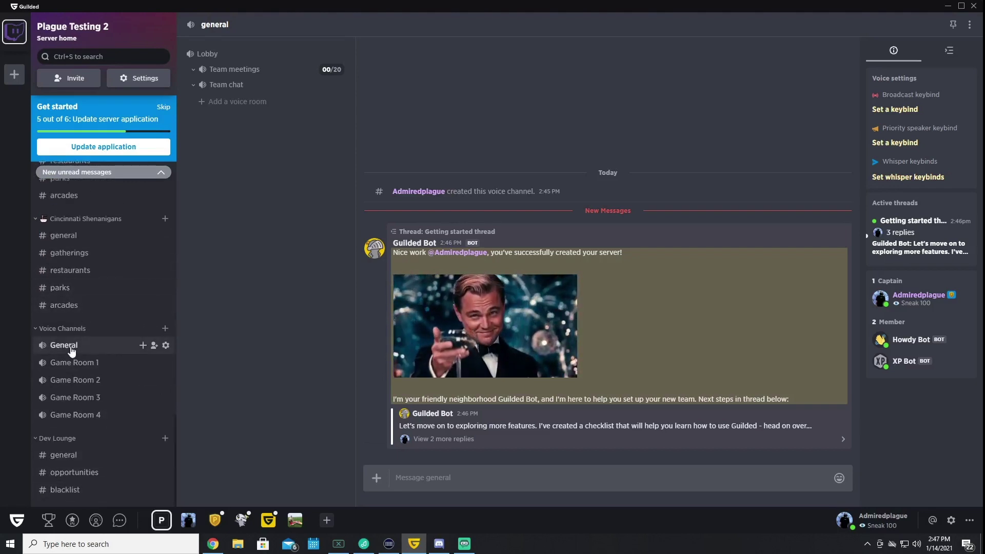
scroll(95, 403, up, 6)
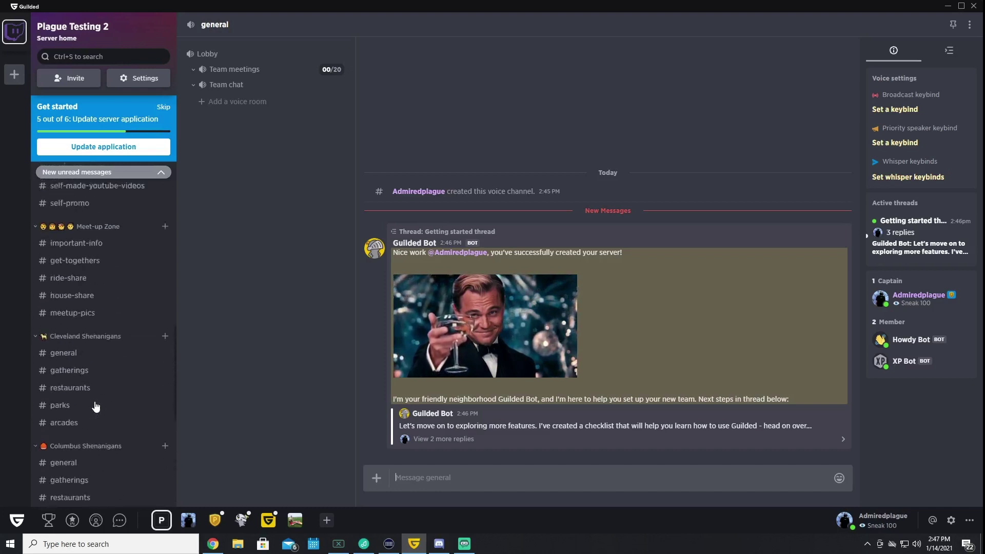
scroll(95, 407, up, 10)
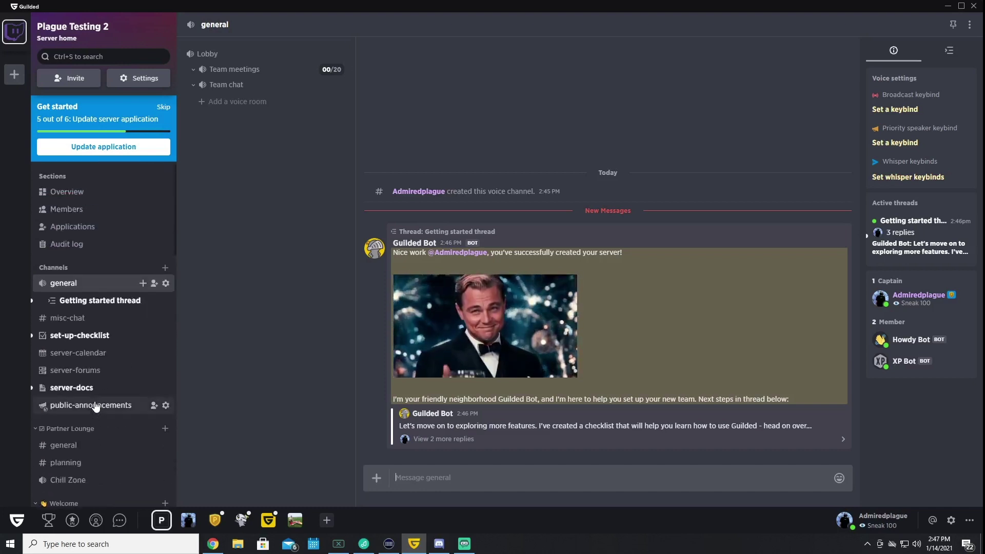